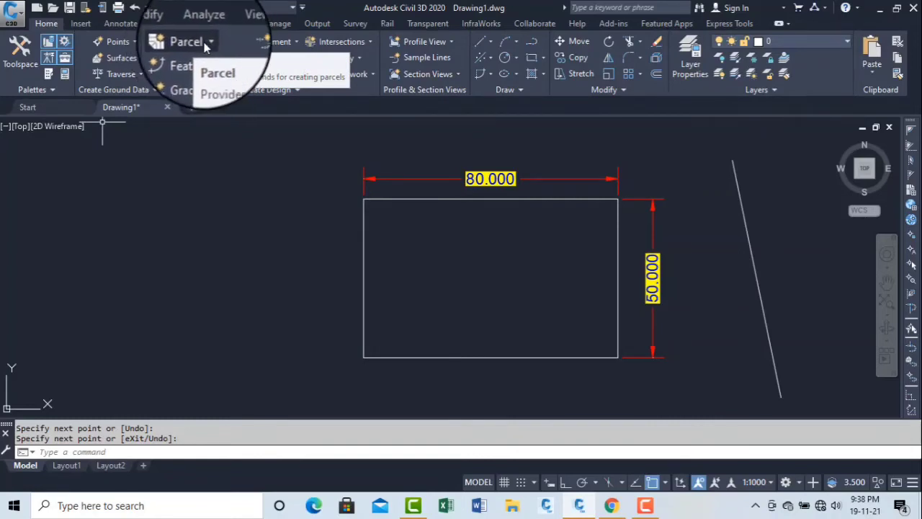
Draw a sample rectangle beside the dimensioned plot and select it together with the slanted line
click(196, 43)
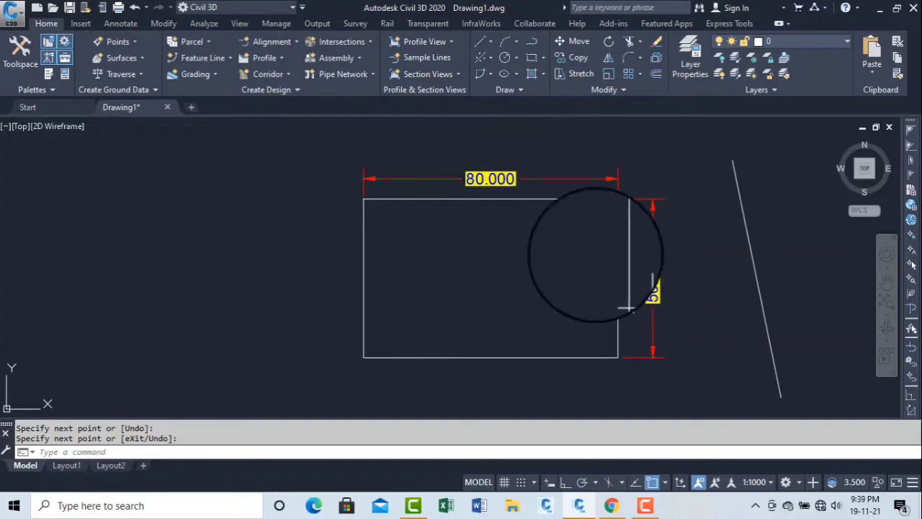
click(531, 58)
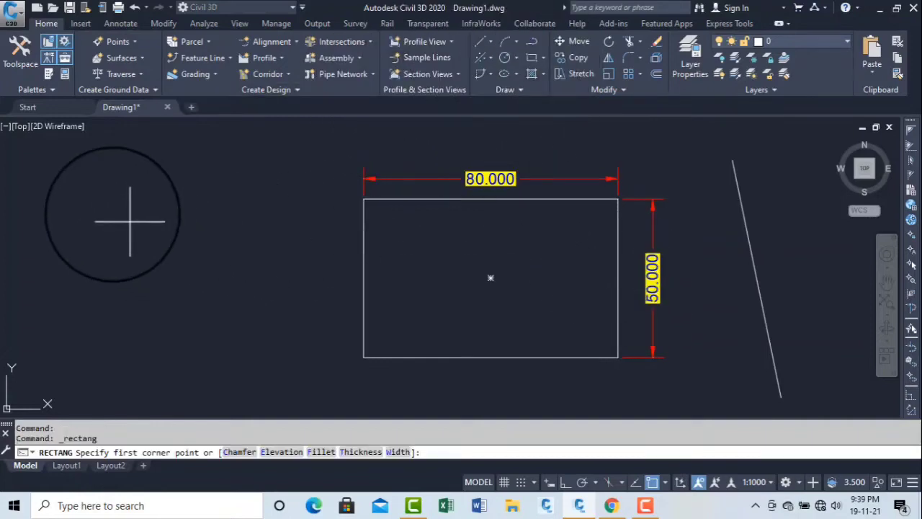
click(302, 307)
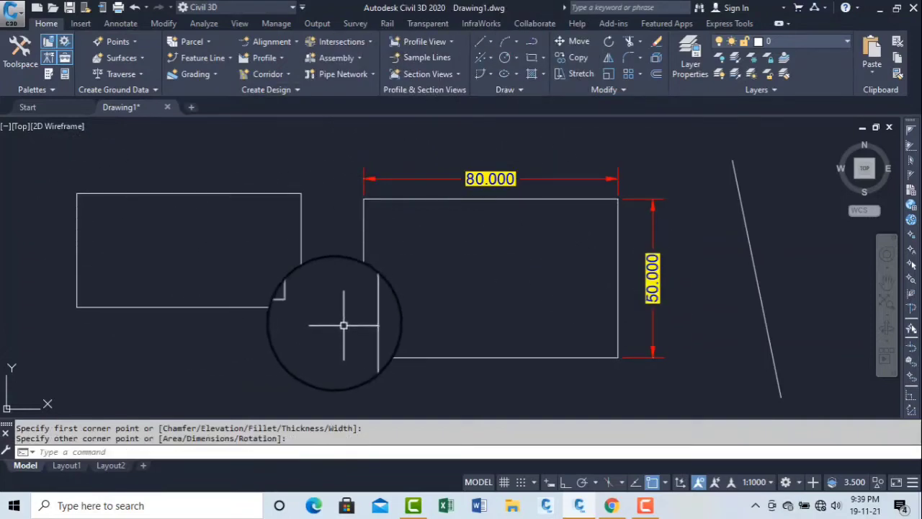
click(341, 323)
click(280, 279)
click(796, 272)
click(743, 282)
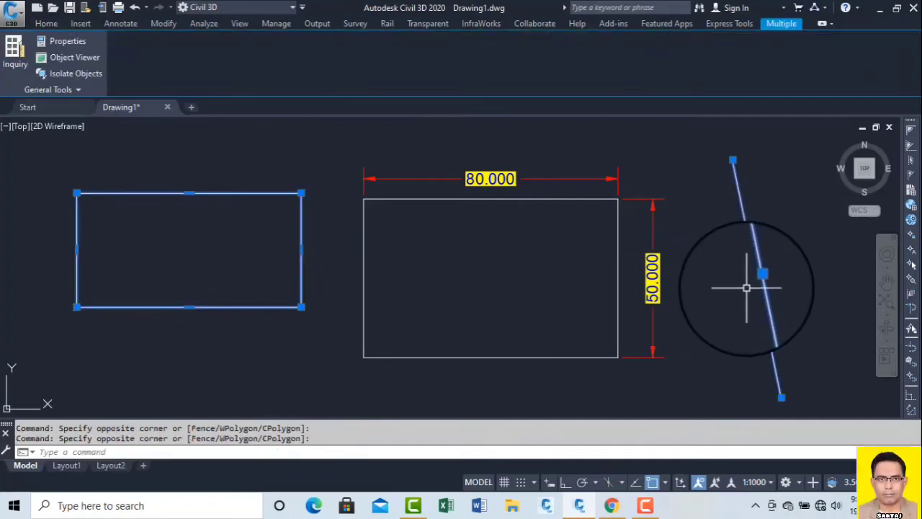
key(Escape)
key(Escape)
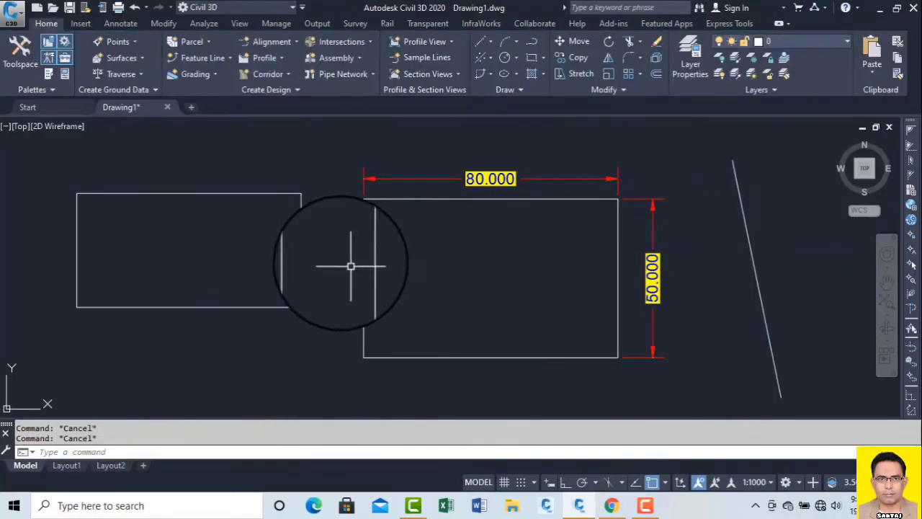
Erase the sample rectangle beside the dimensioned plot
click(351, 264)
click(267, 236)
key(Delete)
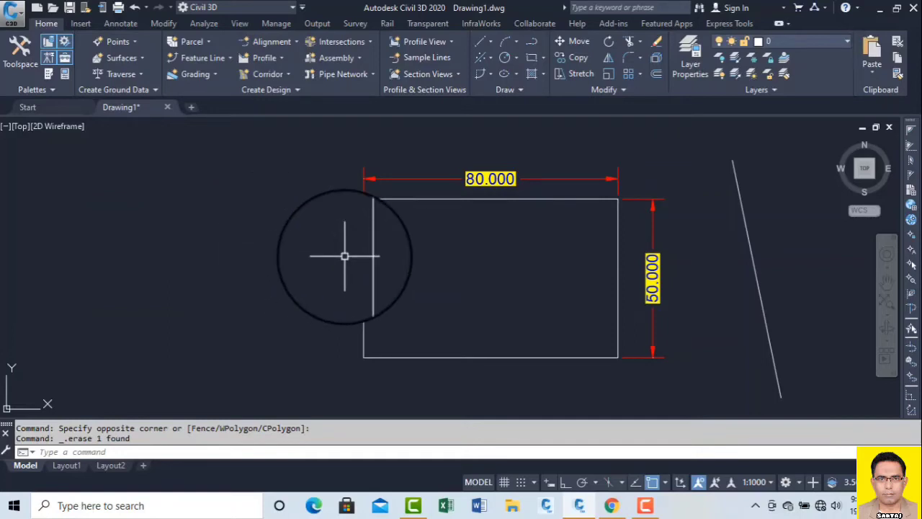
Start Create Parcel from Objects and select the 80 by 50 rectangle and the slanted line as source objects
click(195, 41)
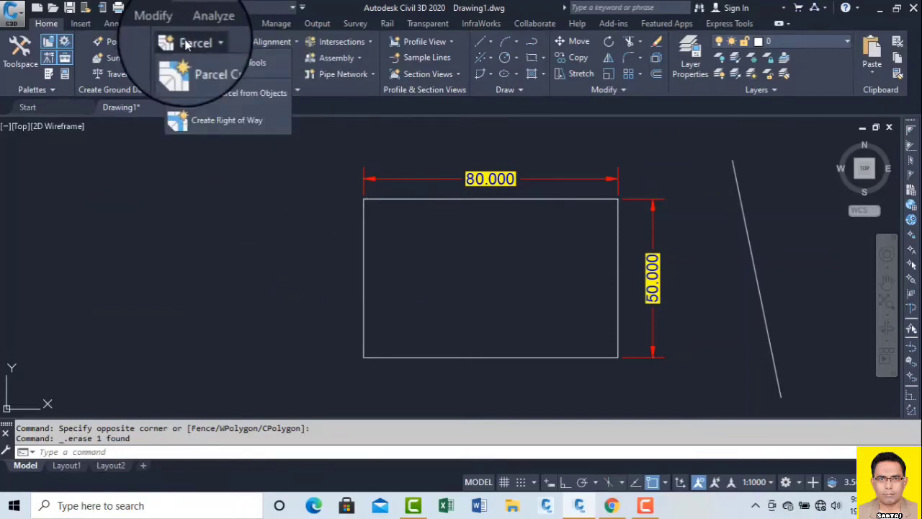
click(221, 100)
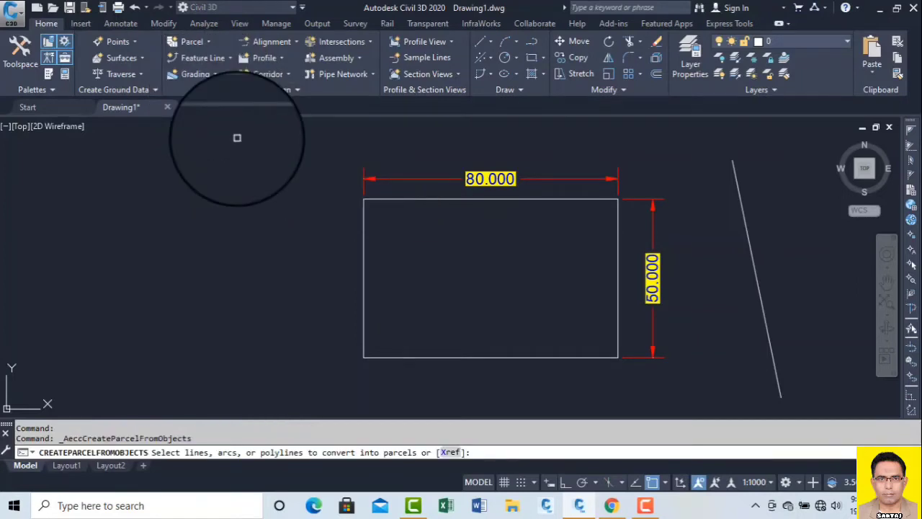
click(204, 58)
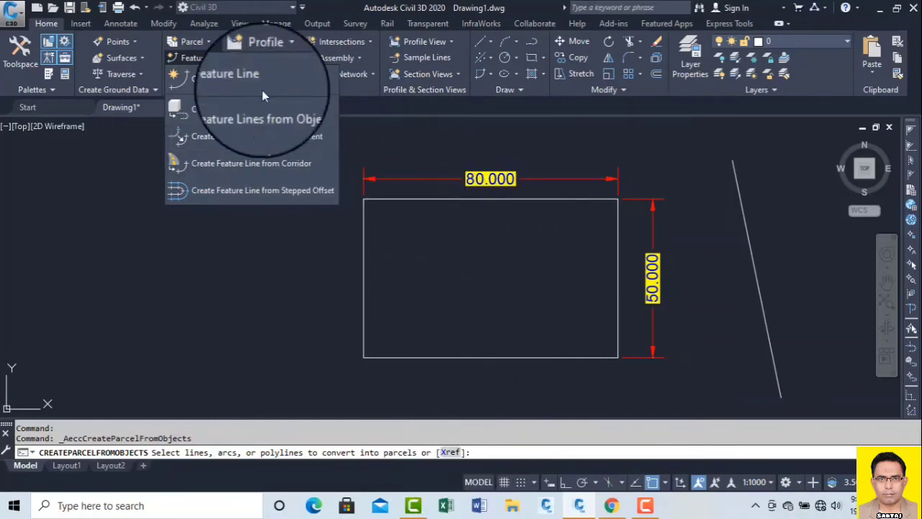
click(203, 40)
click(215, 91)
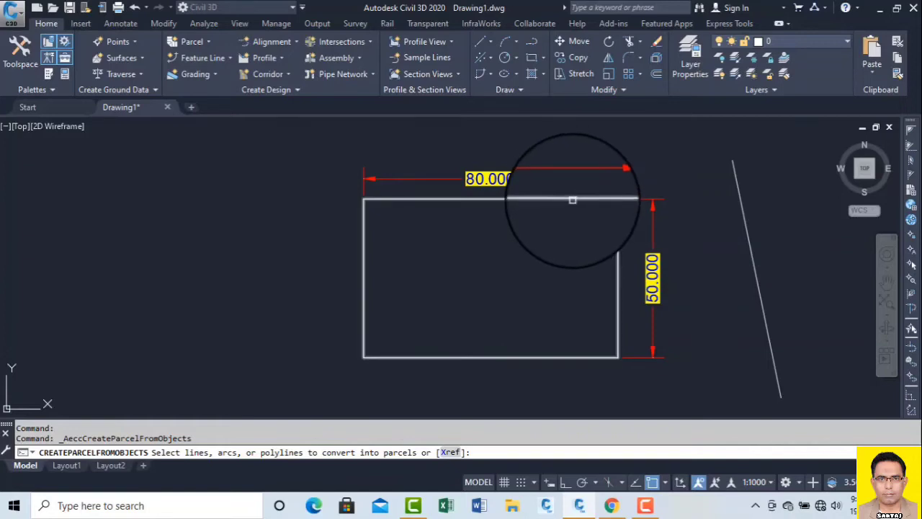
click(573, 199)
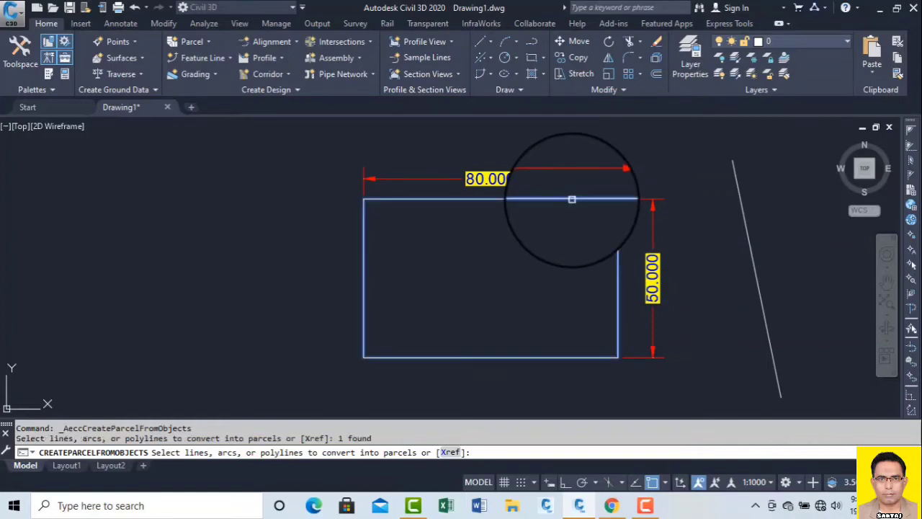
click(743, 203)
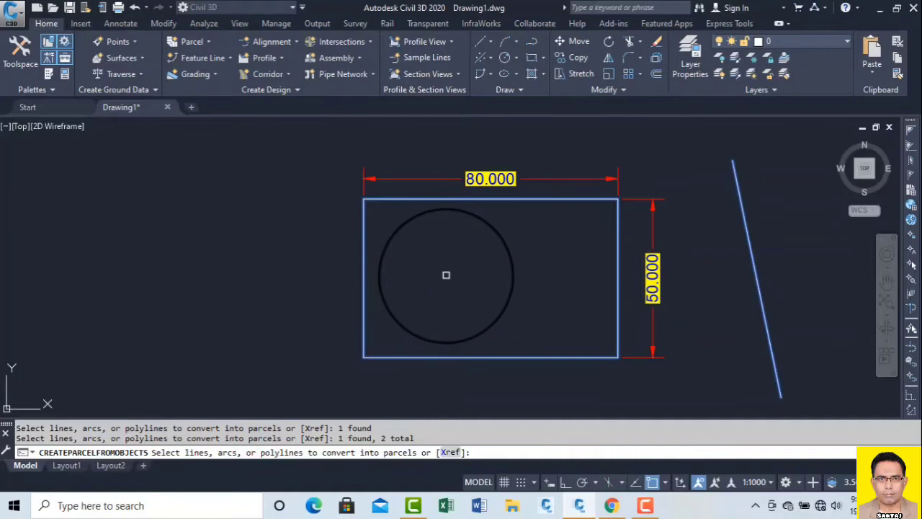
right_click(441, 275)
click(479, 287)
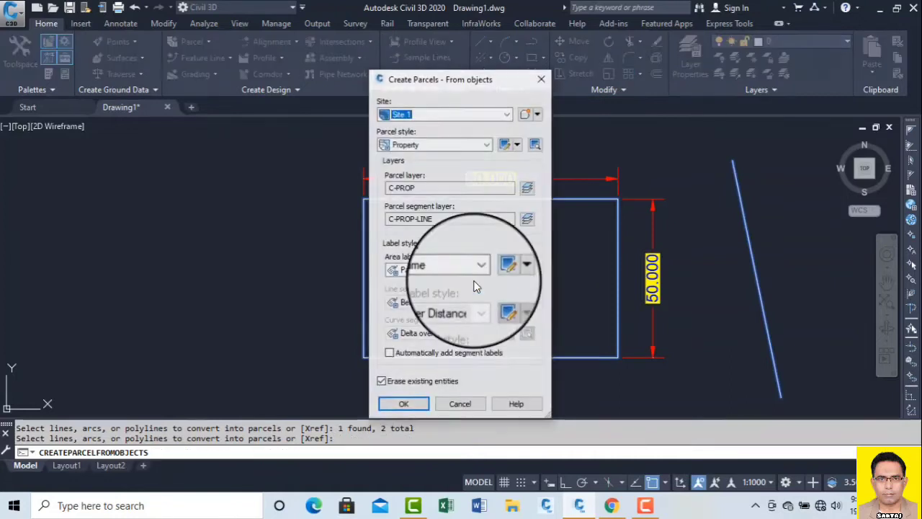
Keep Site 1 as the site and choose Property as the parcel style
drag(437, 81, 162, 42)
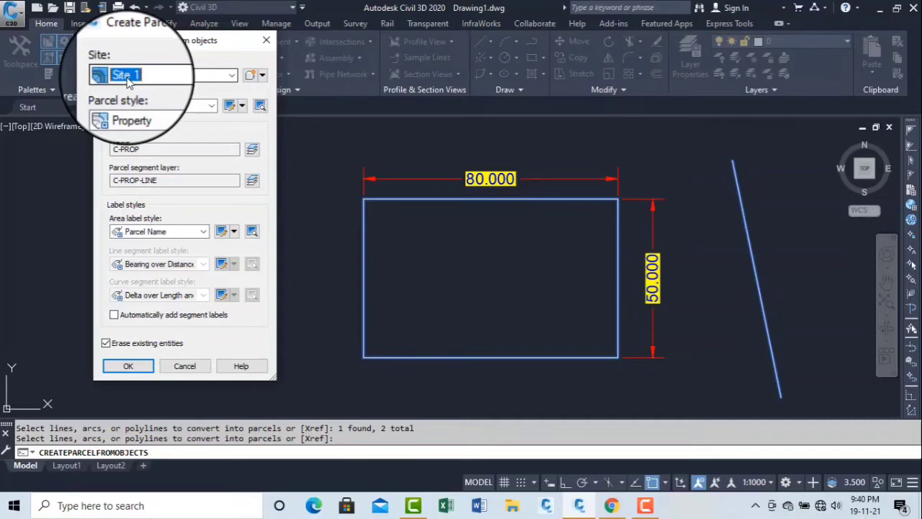
click(263, 77)
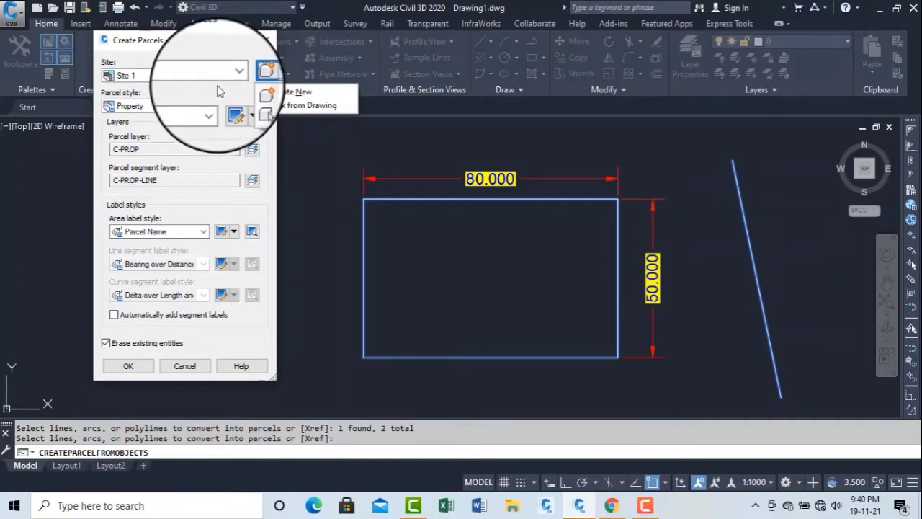
click(263, 77)
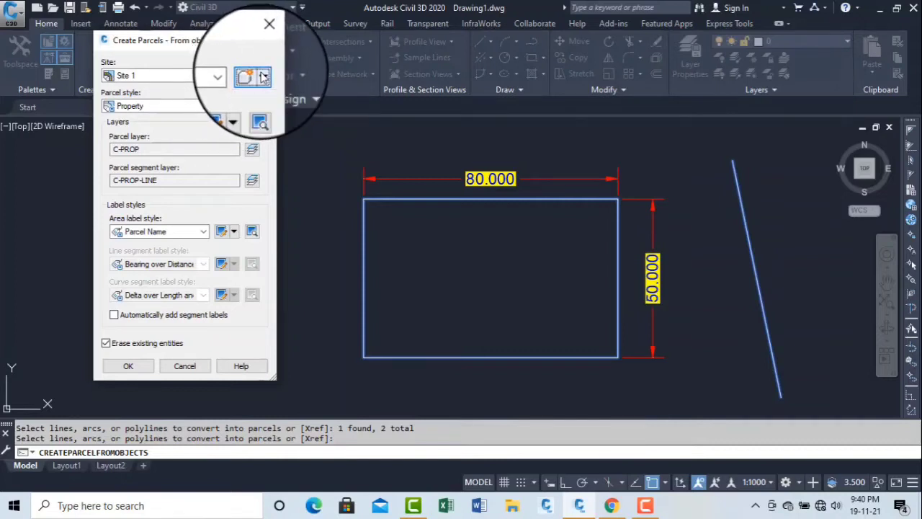
click(263, 78)
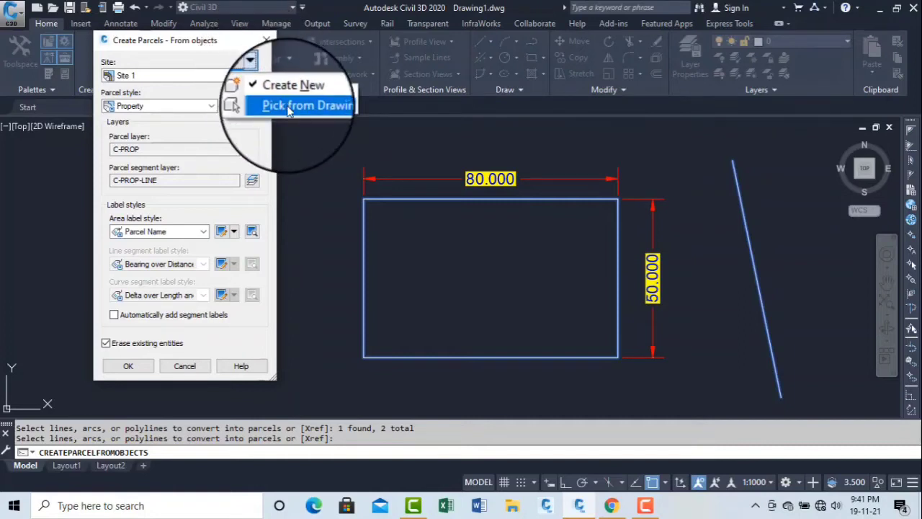
click(204, 86)
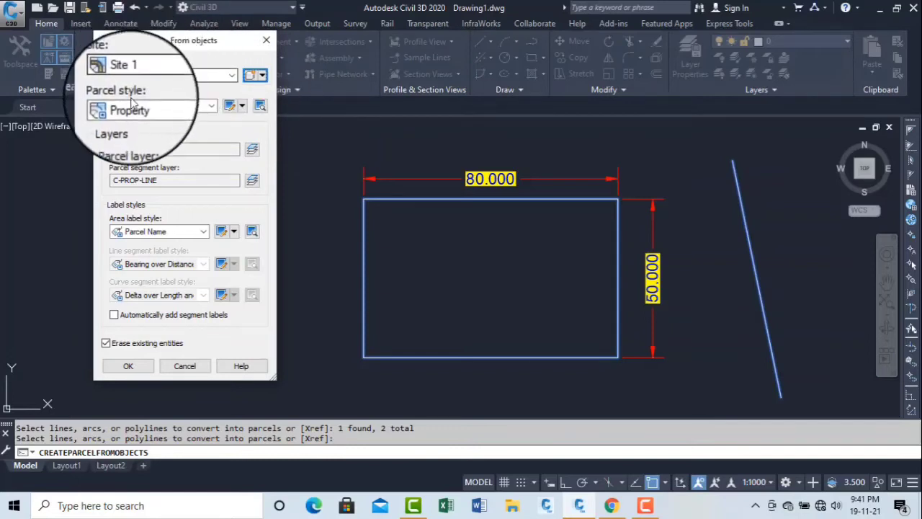
click(171, 111)
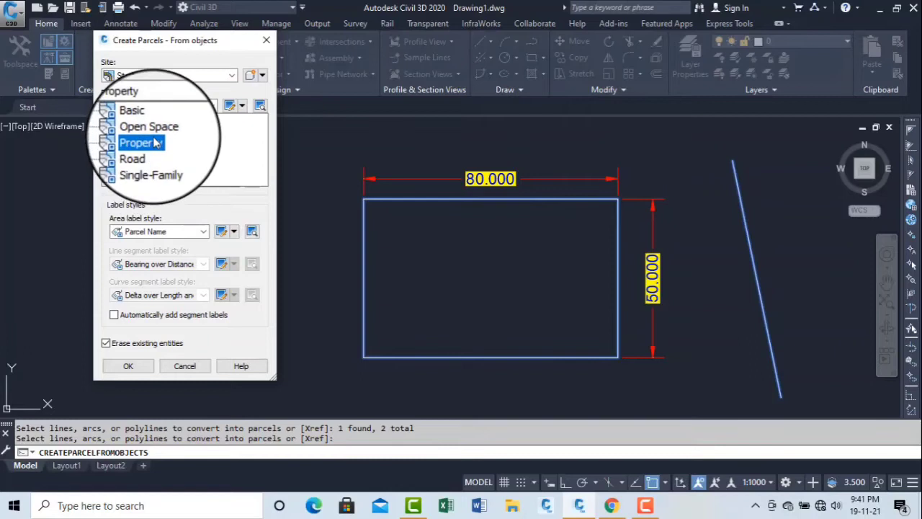
click(152, 142)
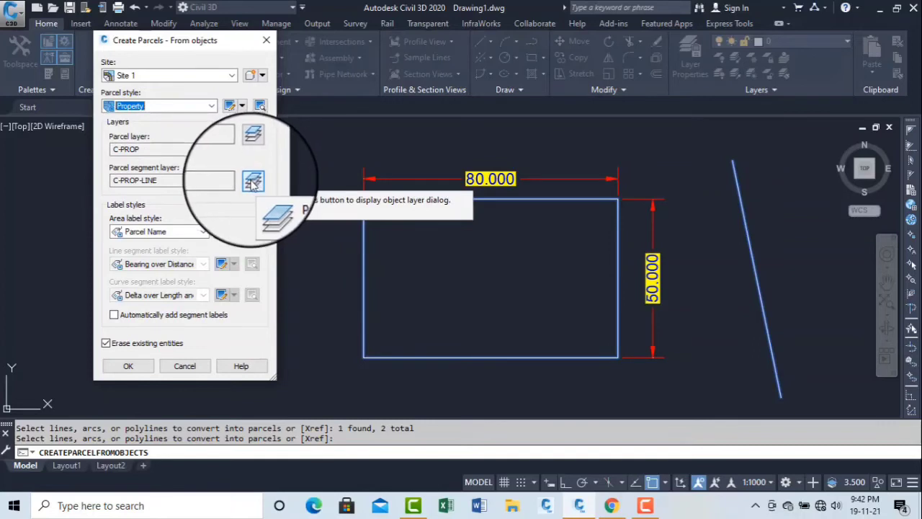
Set the area label style to Name Square meter & Acres and create the parcels from the selected objects
click(205, 232)
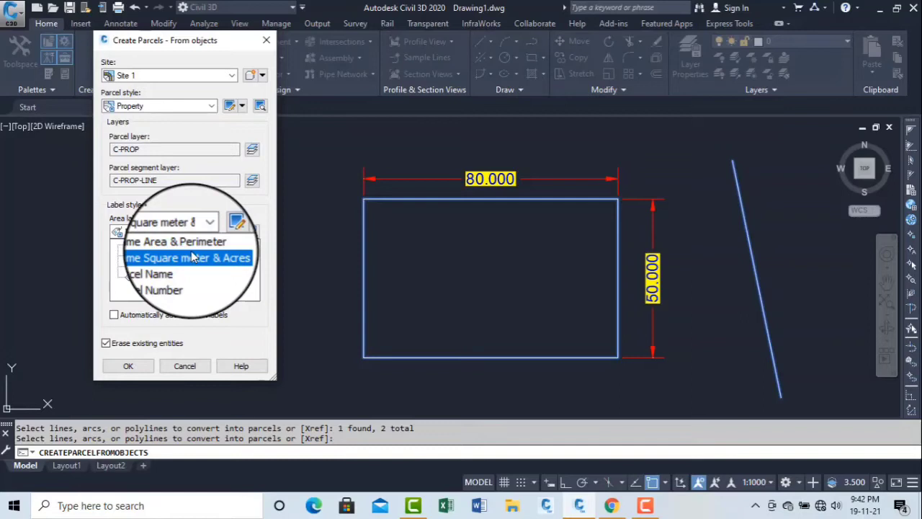
click(189, 245)
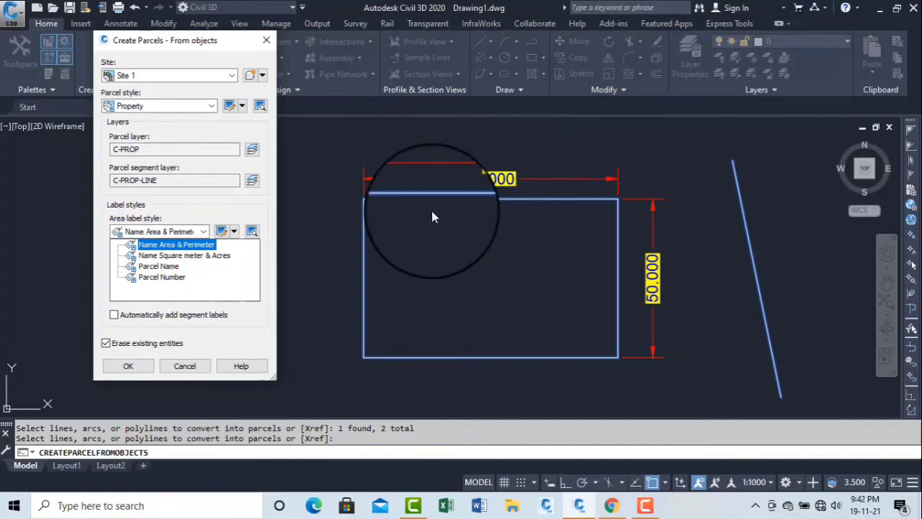
click(184, 255)
click(181, 277)
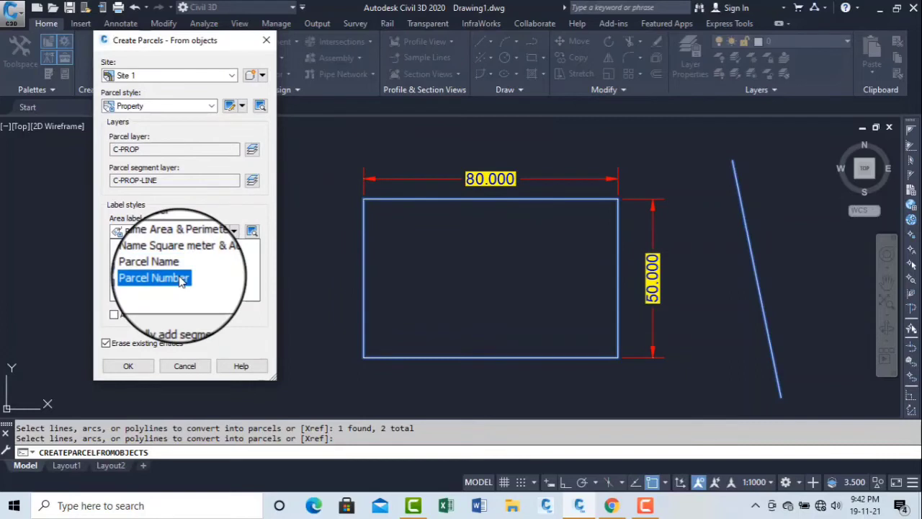
click(196, 261)
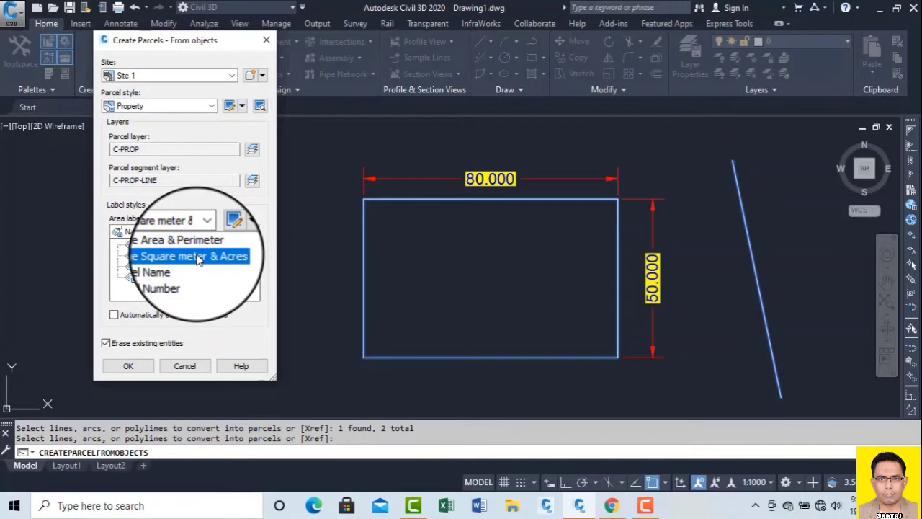
click(198, 258)
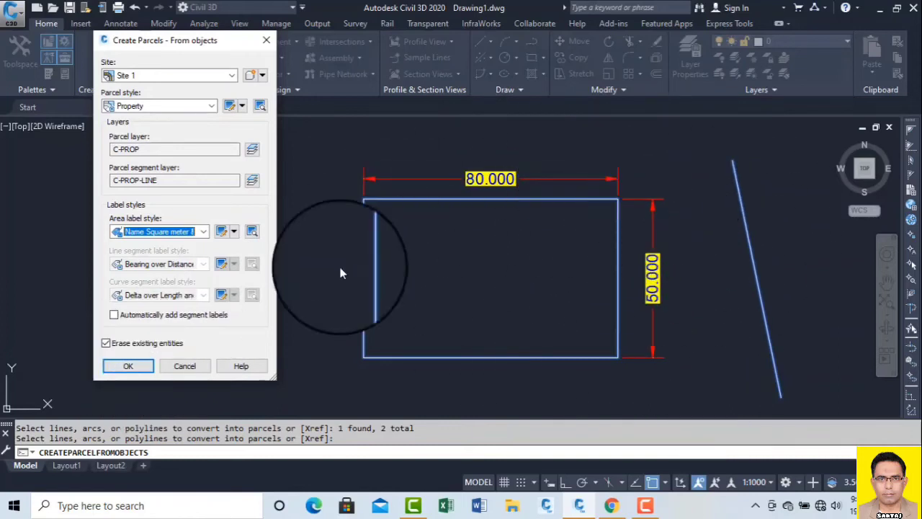
click(126, 366)
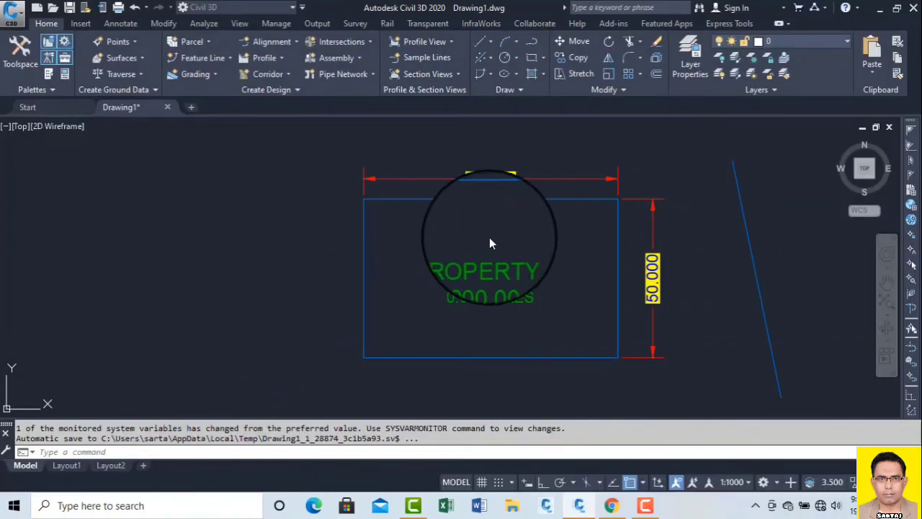
key(Escape)
key(Escape)
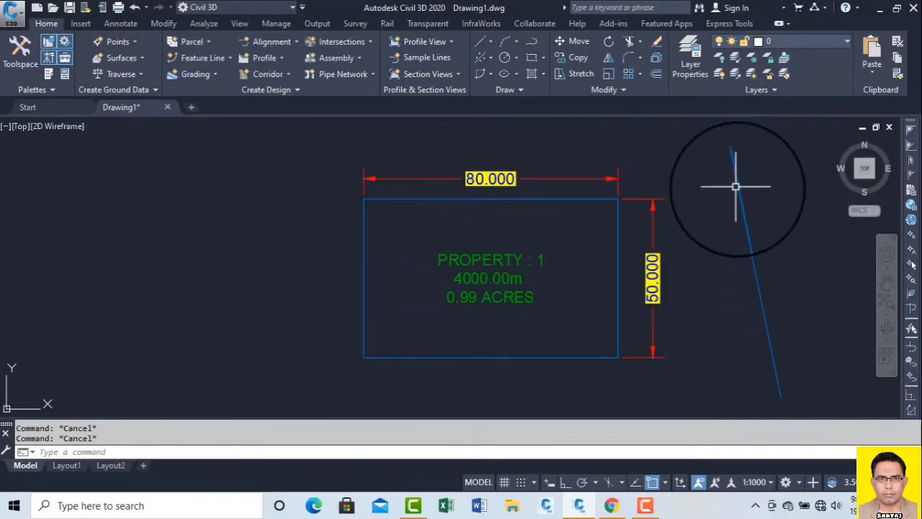
Move the slanted parcel segment slightly towards the property rectangle
click(741, 216)
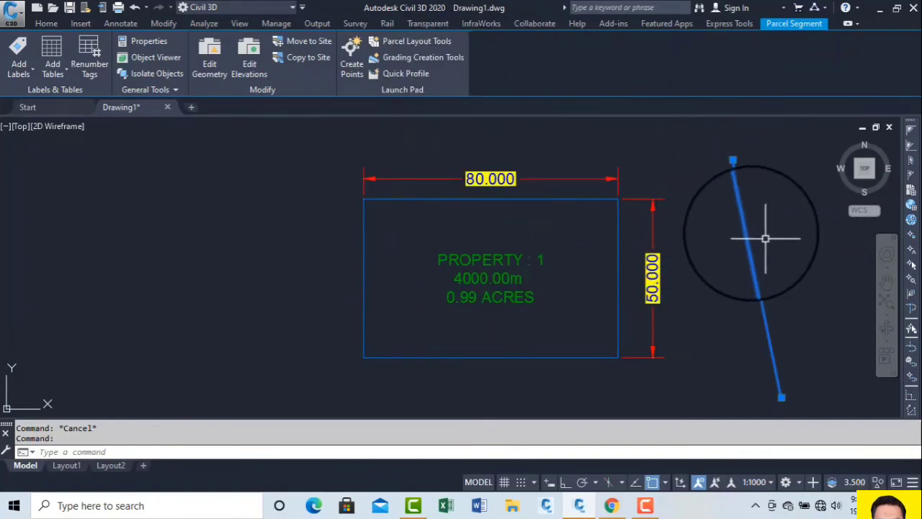
click(46, 24)
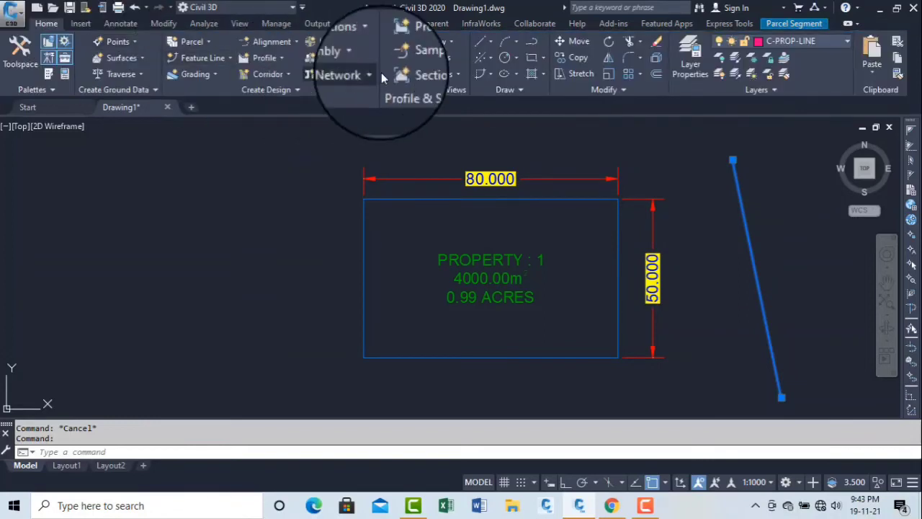
click(573, 41)
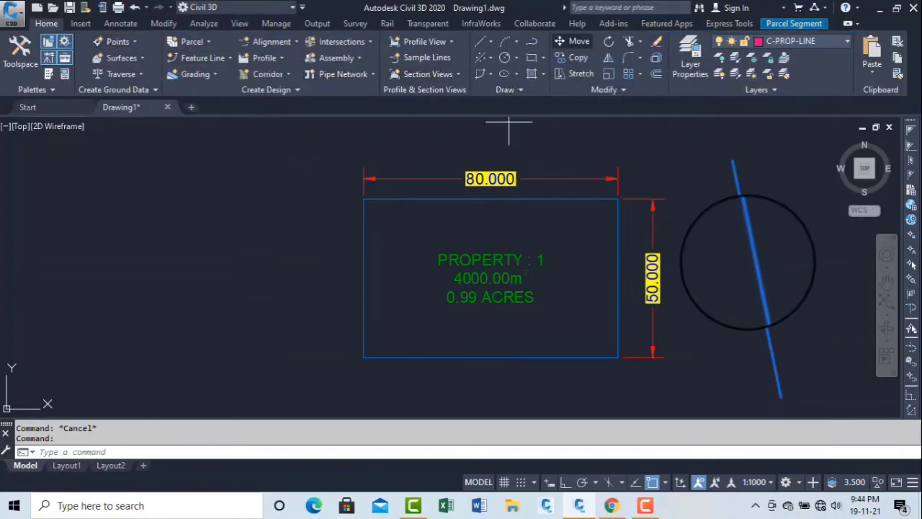
click(776, 254)
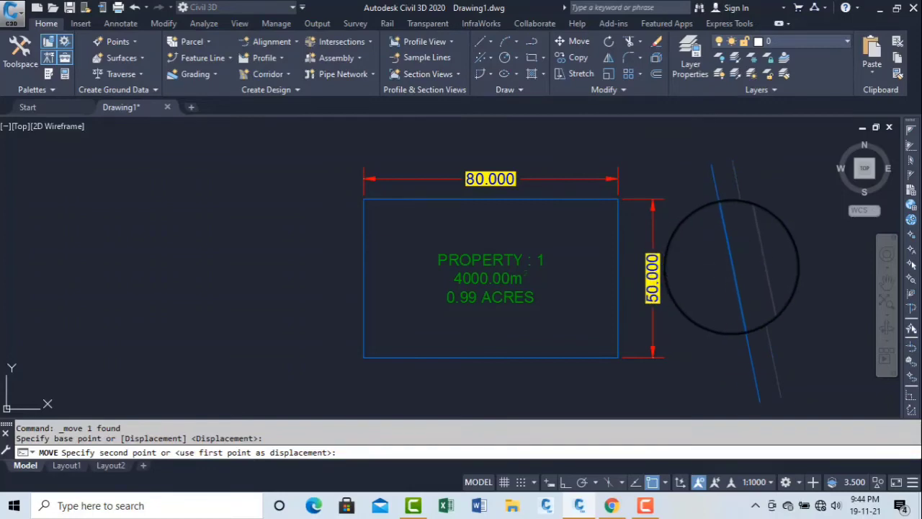
click(731, 265)
Stretch the upper end of the slanted parcel segment sideways until the segment stands almost vertical
click(714, 175)
click(708, 155)
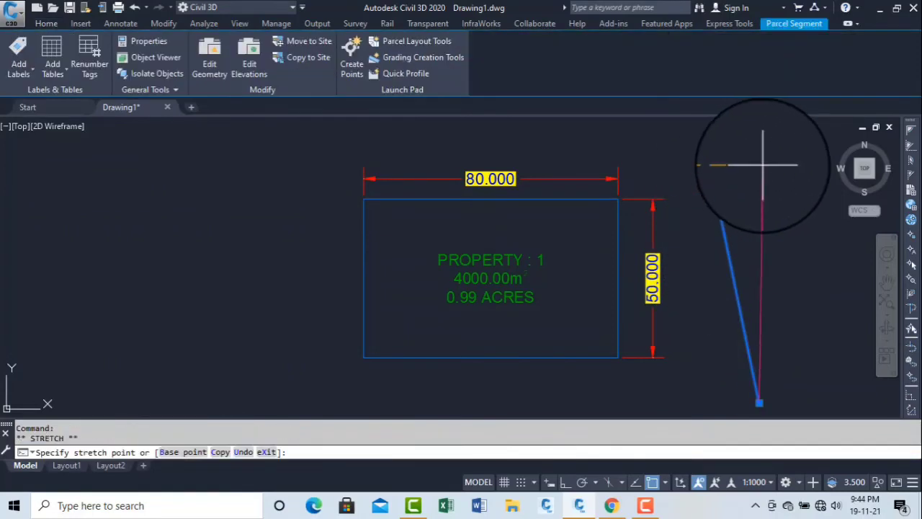
click(754, 165)
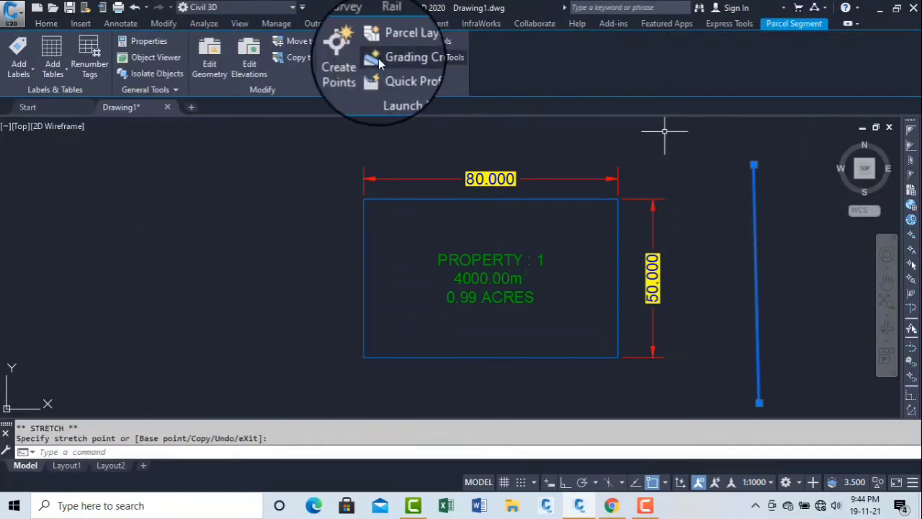
Move the nearly vertical parcel segment onto the centre of the property rectangle so it divides the property in two
click(46, 25)
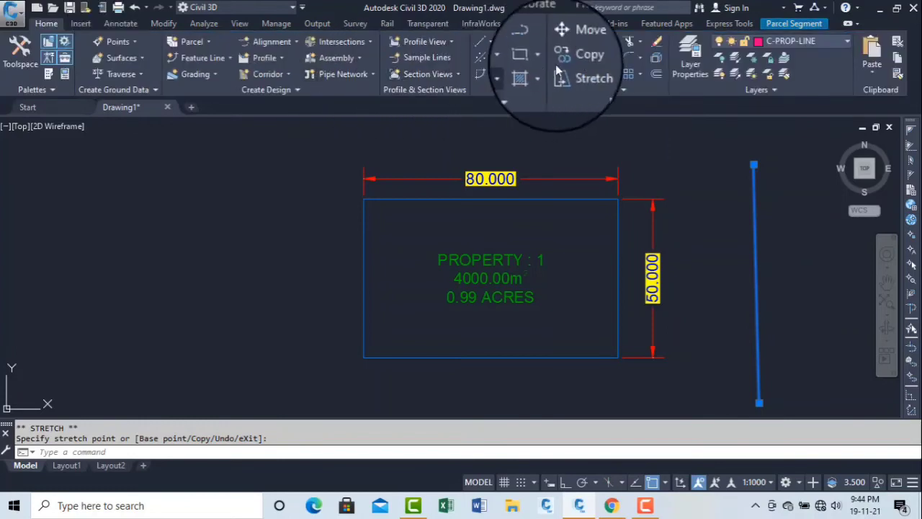
click(577, 41)
click(757, 267)
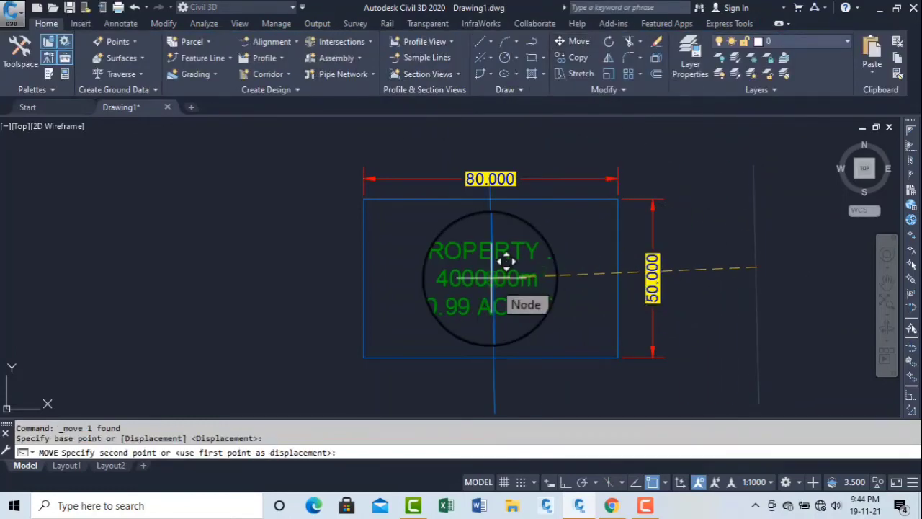
click(507, 263)
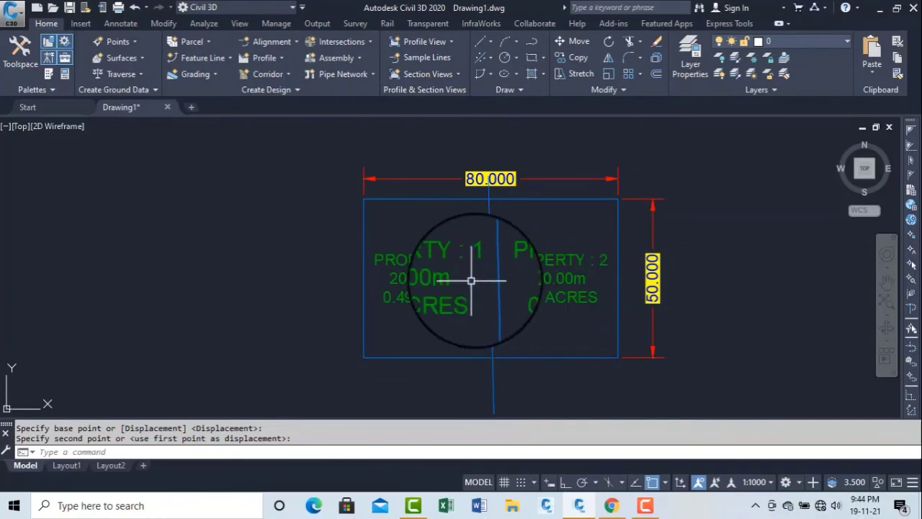
Copy the nearly vertical dividing segment to the empty area left of the property rectangle
click(495, 319)
click(487, 320)
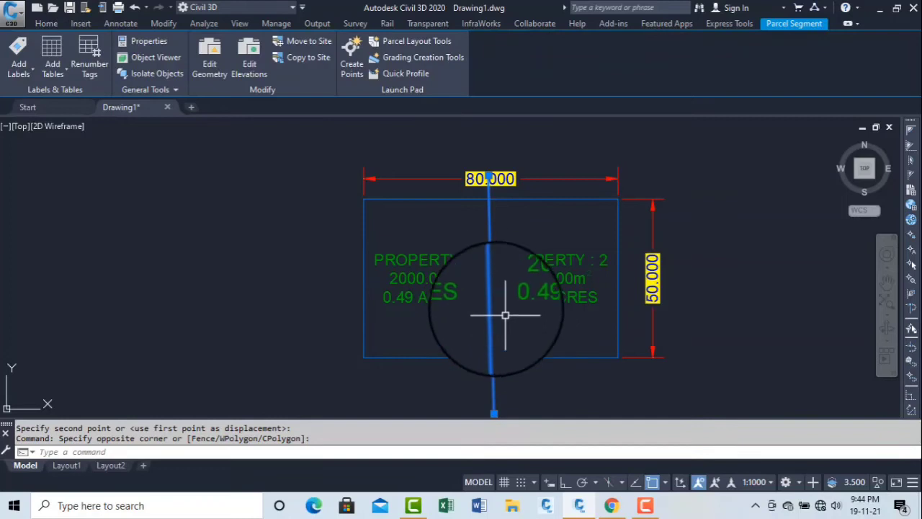
click(47, 24)
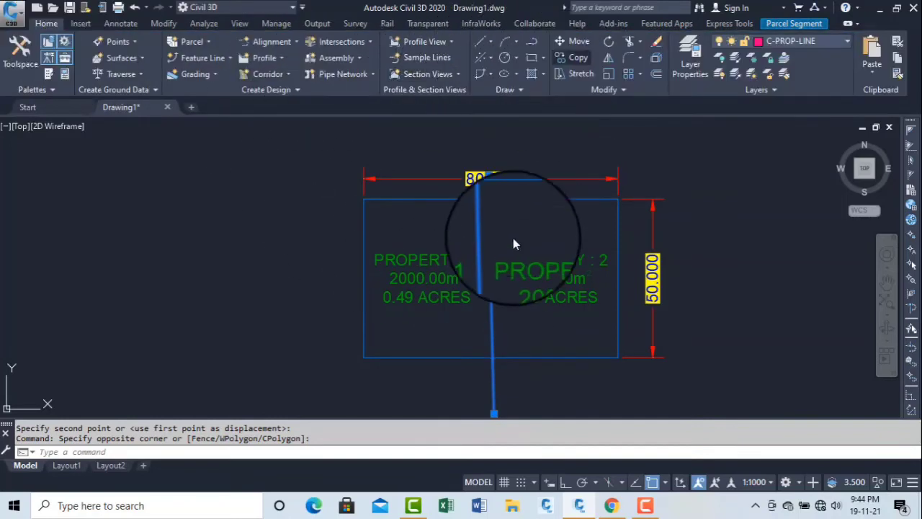
click(555, 278)
click(246, 241)
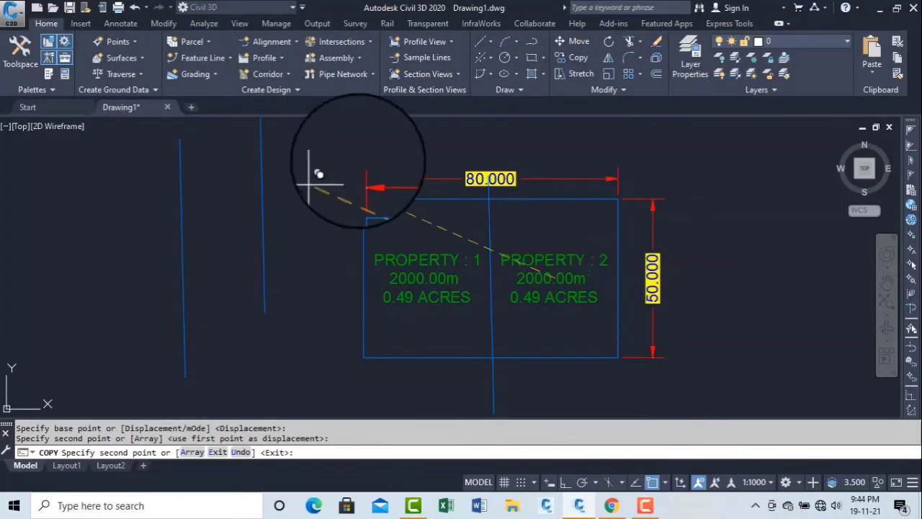
right_click(287, 150)
click(335, 160)
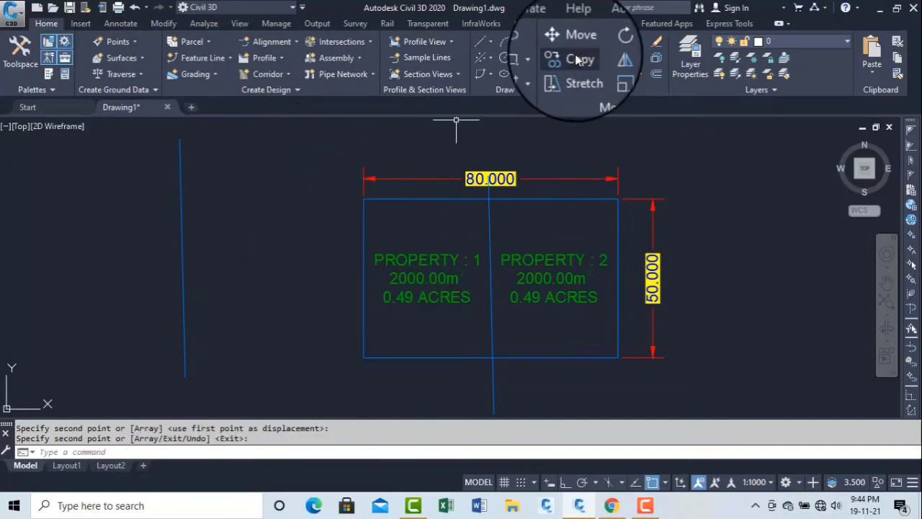
Rotate the copied segment outside the rectangle by 90 degrees about a point near its middle
click(609, 42)
click(231, 230)
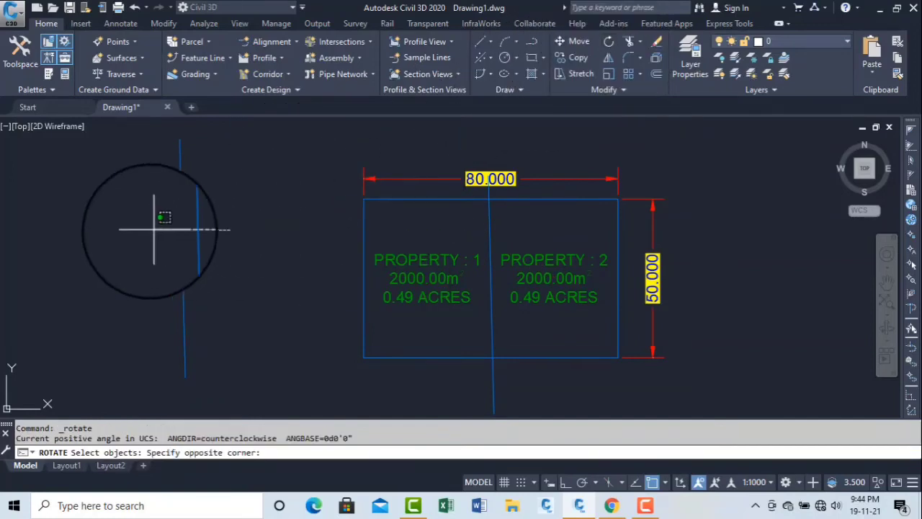
click(153, 229)
key(Return)
click(182, 228)
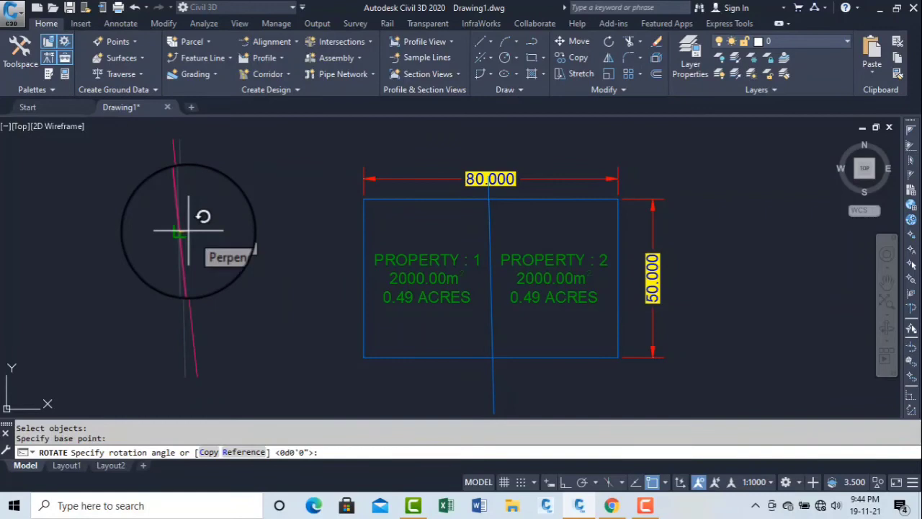
key(Return)
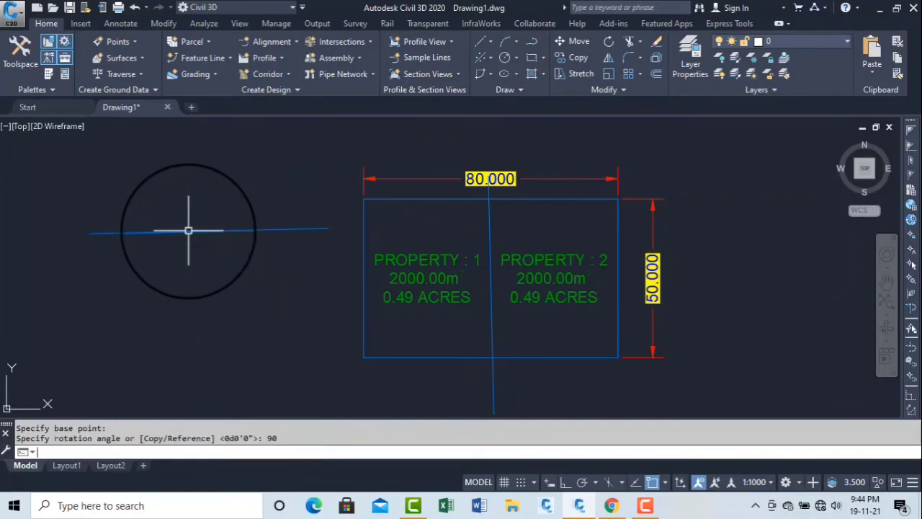
Copy the rotated segment across the left half of the property so it crosses the rectangle's left edge and the vertical divider
click(562, 59)
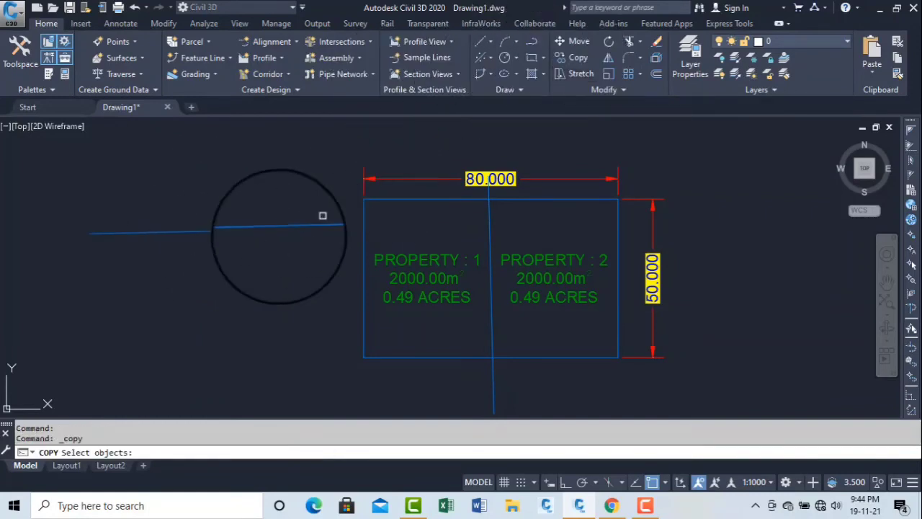
click(241, 245)
click(199, 212)
key(Return)
click(238, 232)
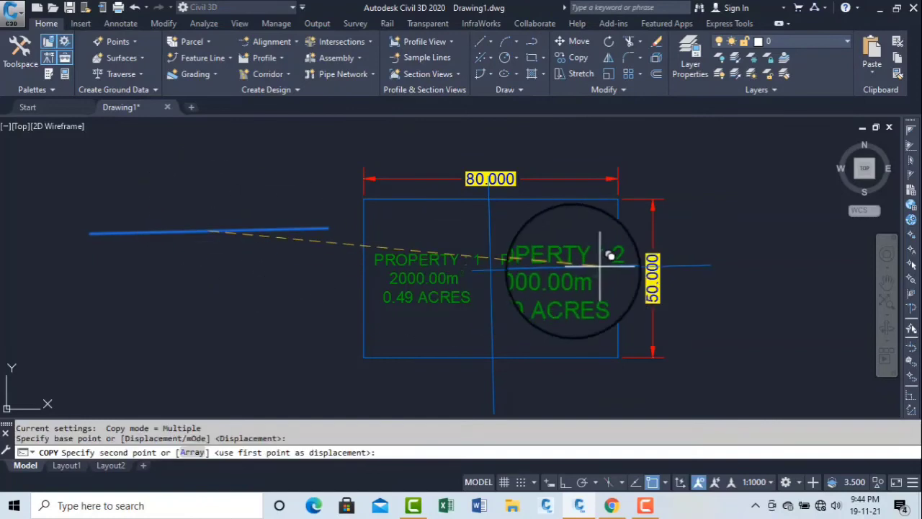
click(458, 278)
right_click(531, 269)
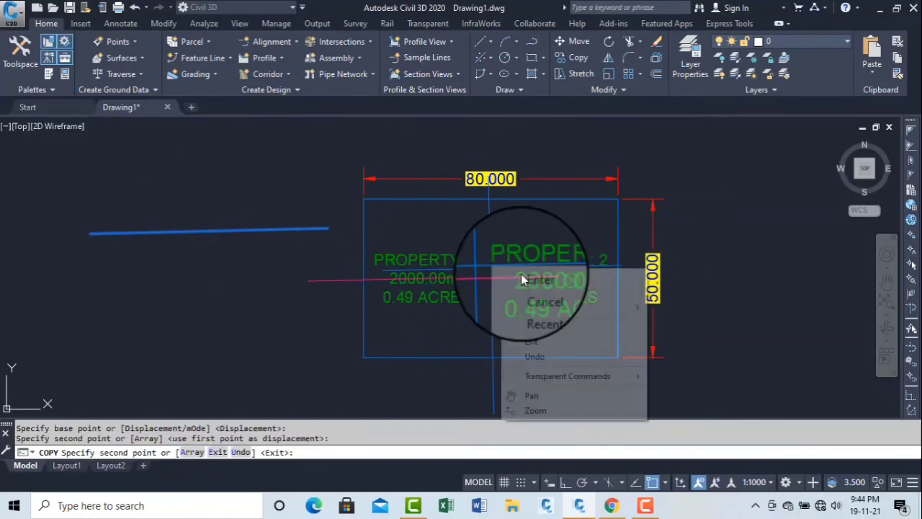
click(539, 274)
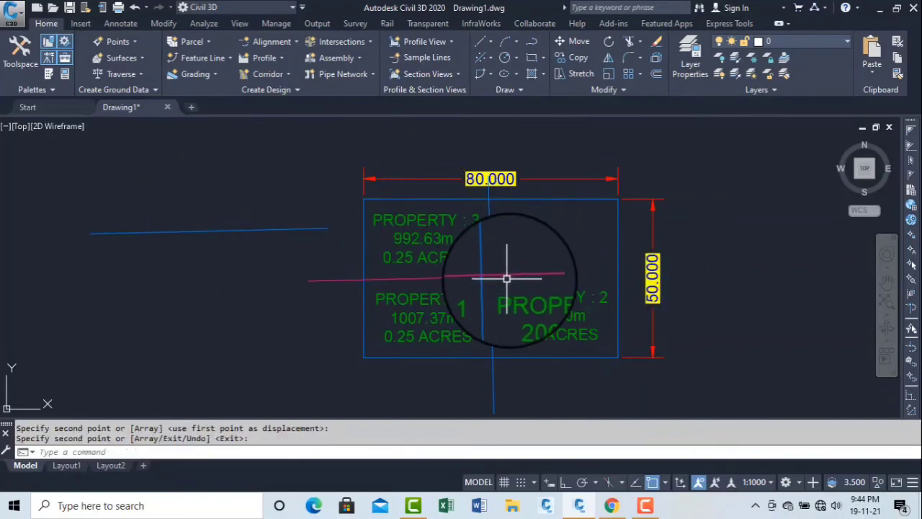
key(Escape)
key(Escape)
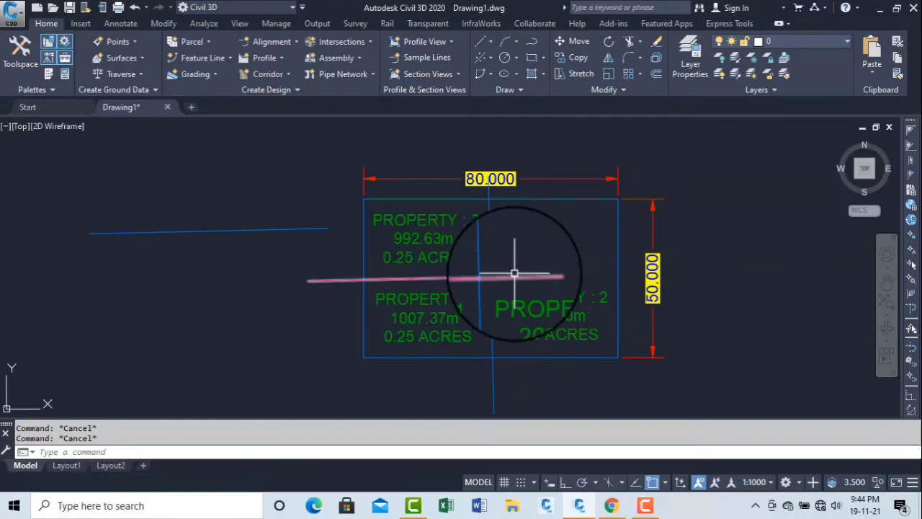
Stretch the right end of the horizontal dividing segment to the rectangle's right edge
click(515, 274)
click(518, 278)
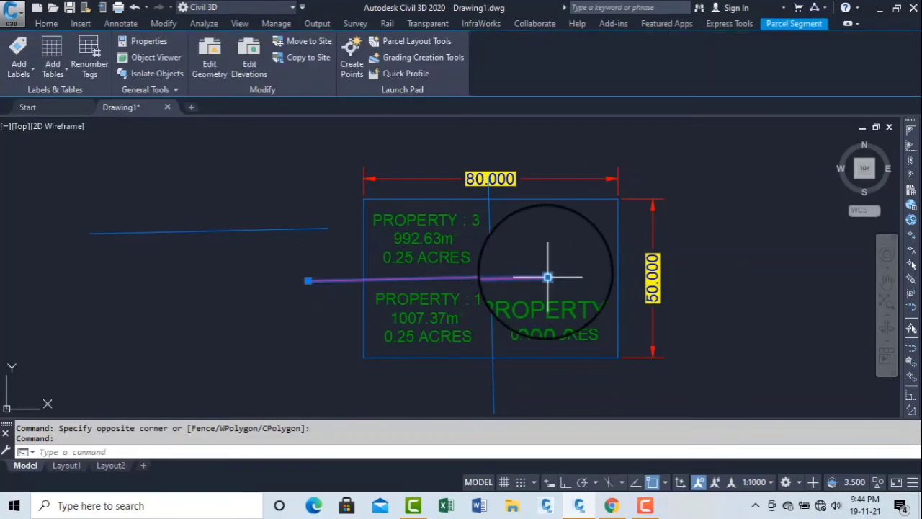
click(547, 276)
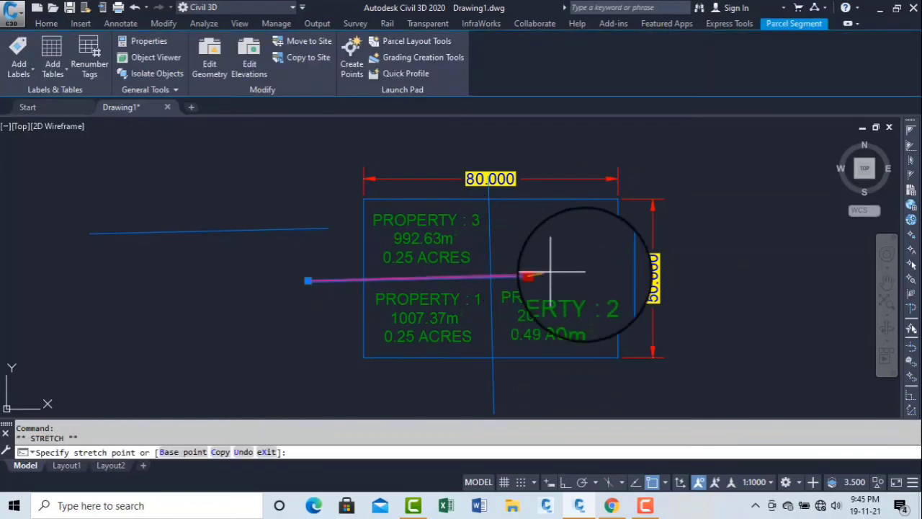
click(618, 273)
click(617, 309)
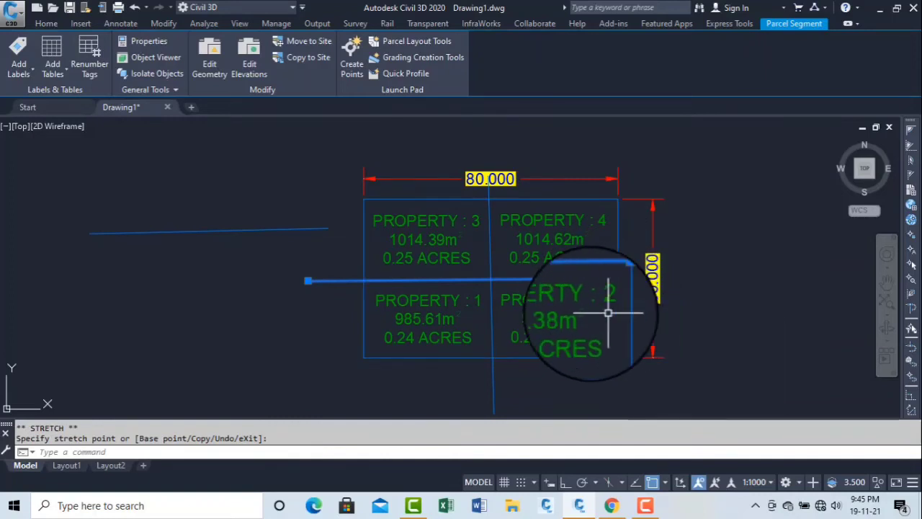
Try an annotation scale of 1:250 for the parcel labels and settle on 1:500
click(755, 482)
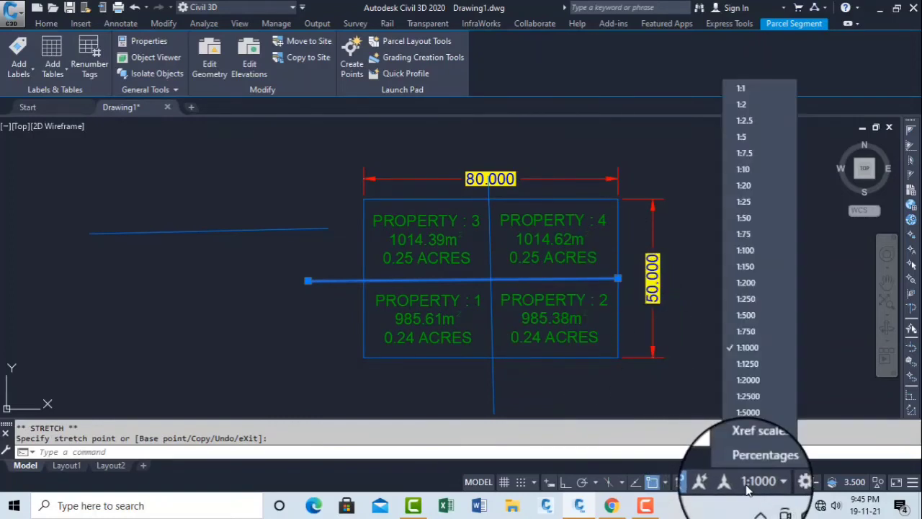
click(755, 301)
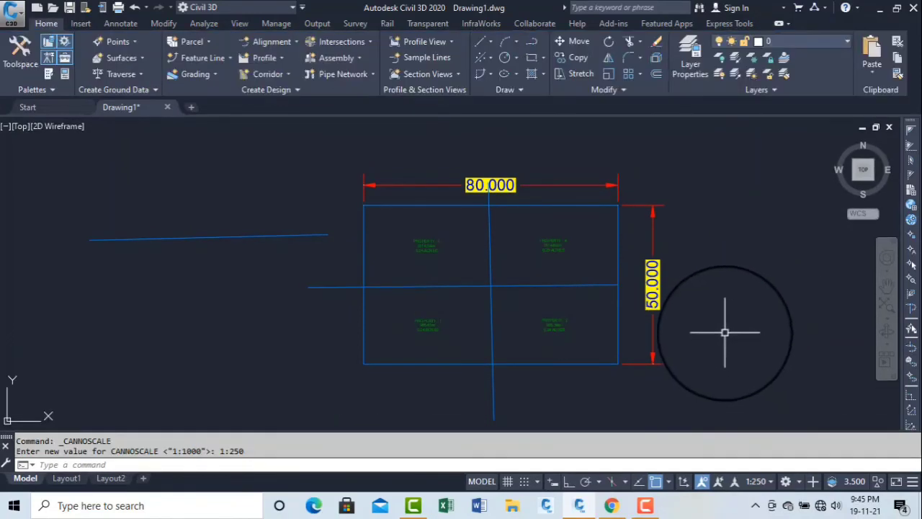
click(756, 481)
click(764, 318)
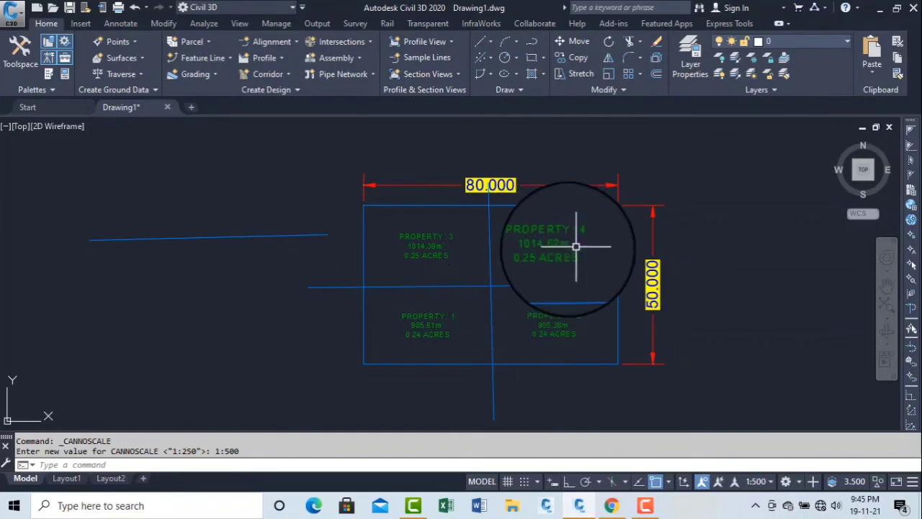
Stretch the left end of the horizontal dividing segment onto the rectangle's left edge and lower it to about two thirds down that edge
scroll(526, 258, up, 2)
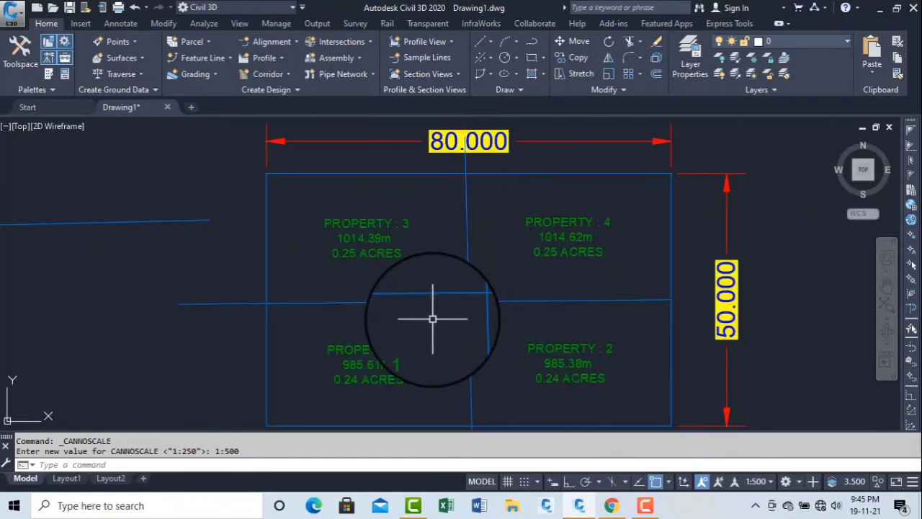
click(354, 302)
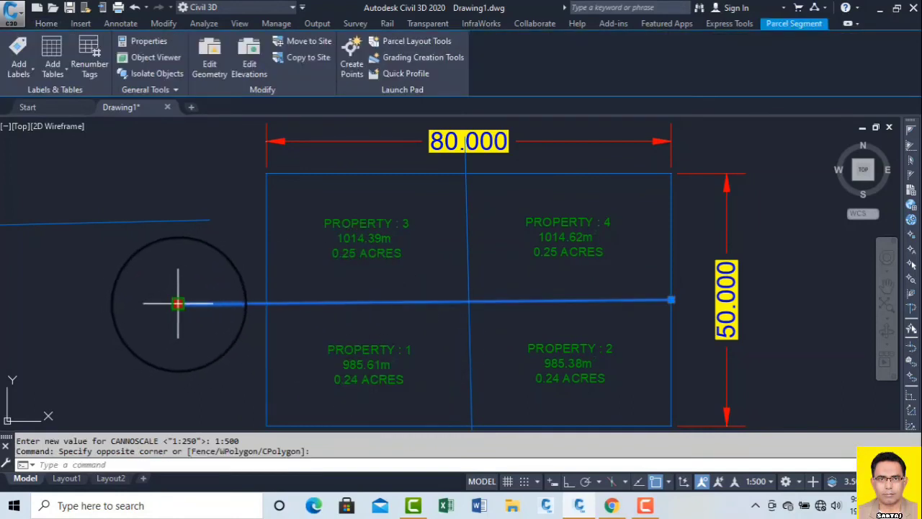
click(178, 303)
click(266, 292)
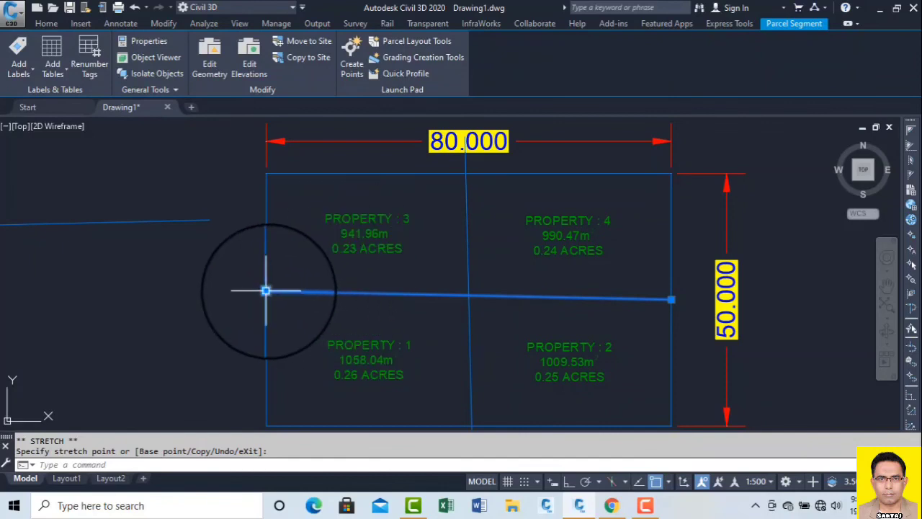
click(267, 418)
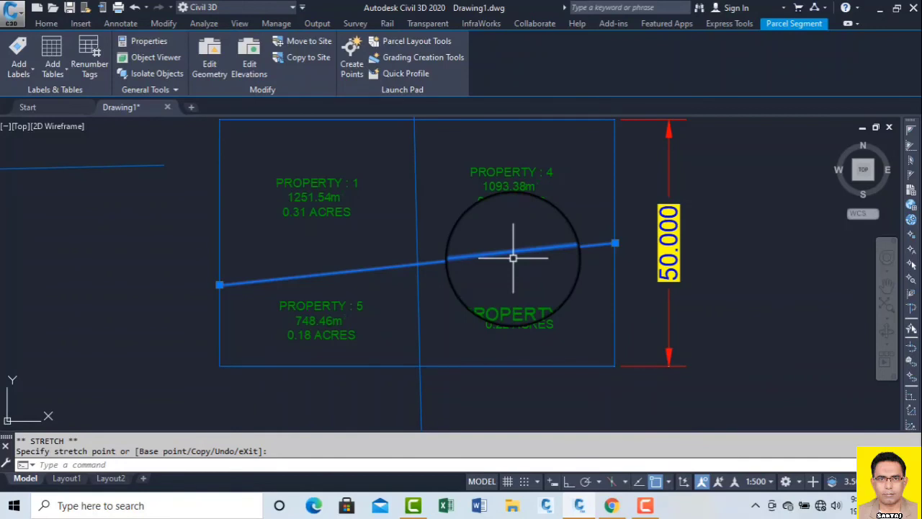
scroll(513, 257, down, 2)
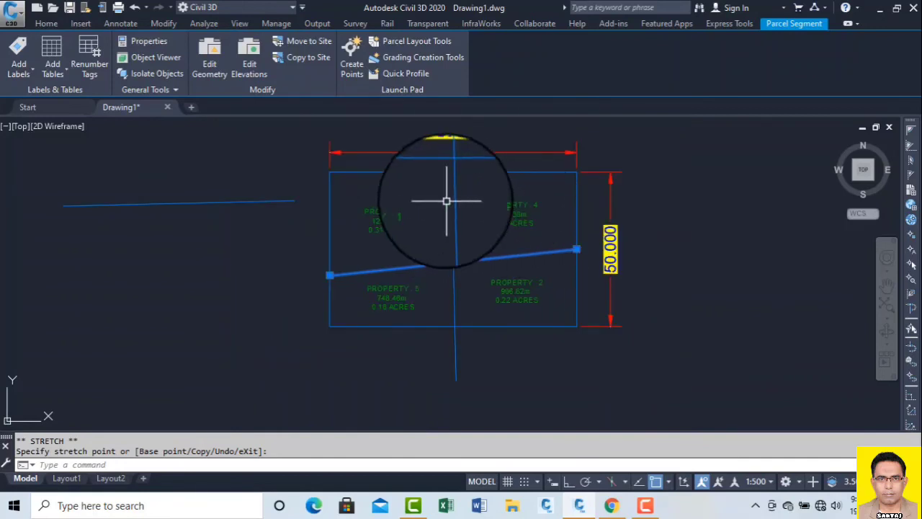
scroll(397, 216, up, 4)
scroll(406, 225, down, 2)
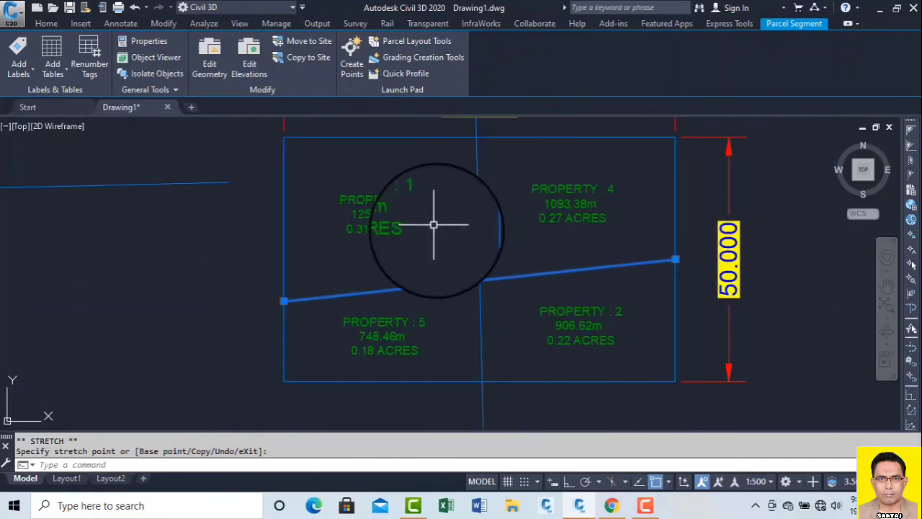
scroll(441, 230, down, 2)
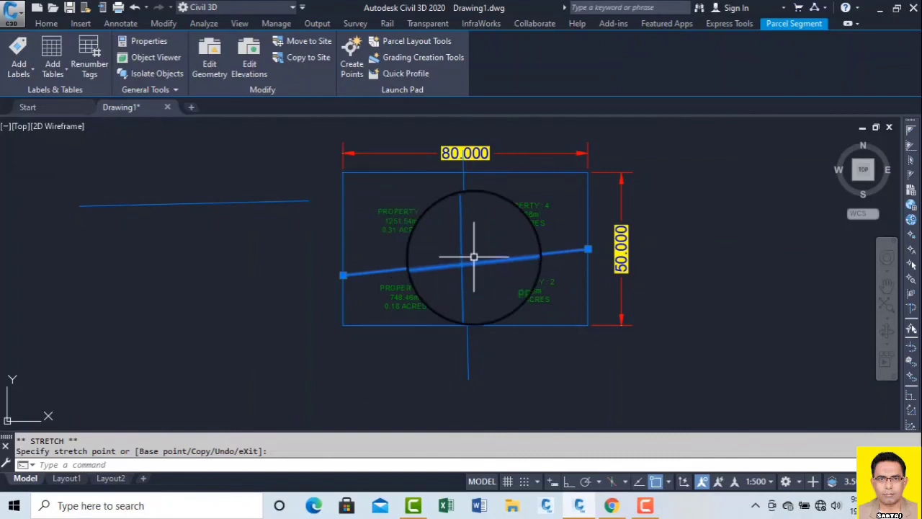
key(Escape)
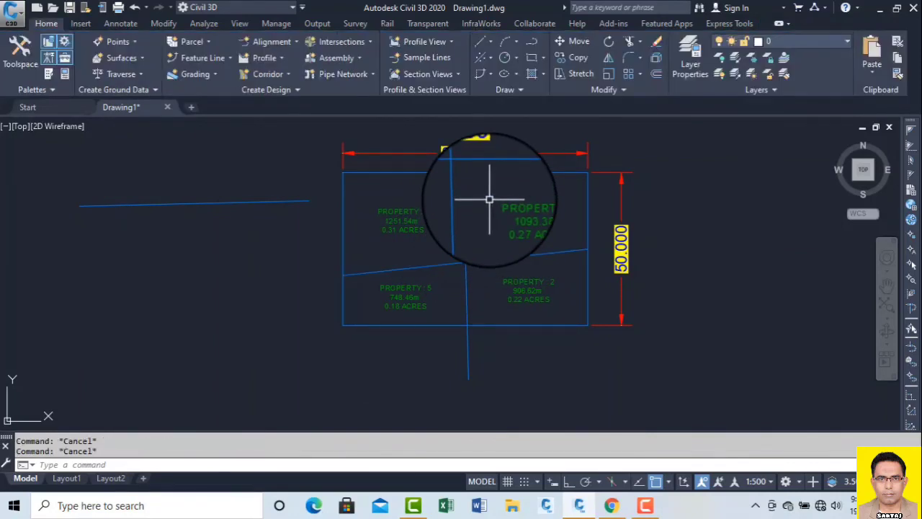
Start moving the vertical dividing segment to another site and name the new destination site Site2
click(467, 238)
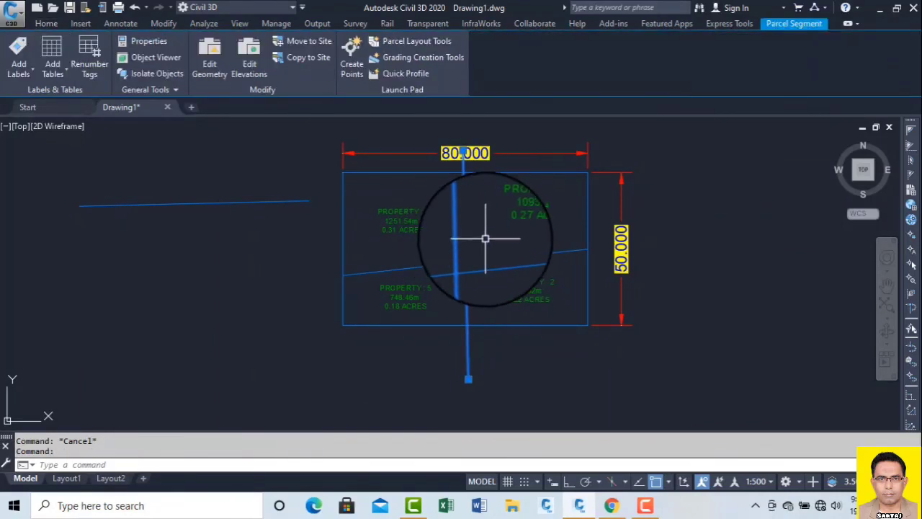
click(301, 41)
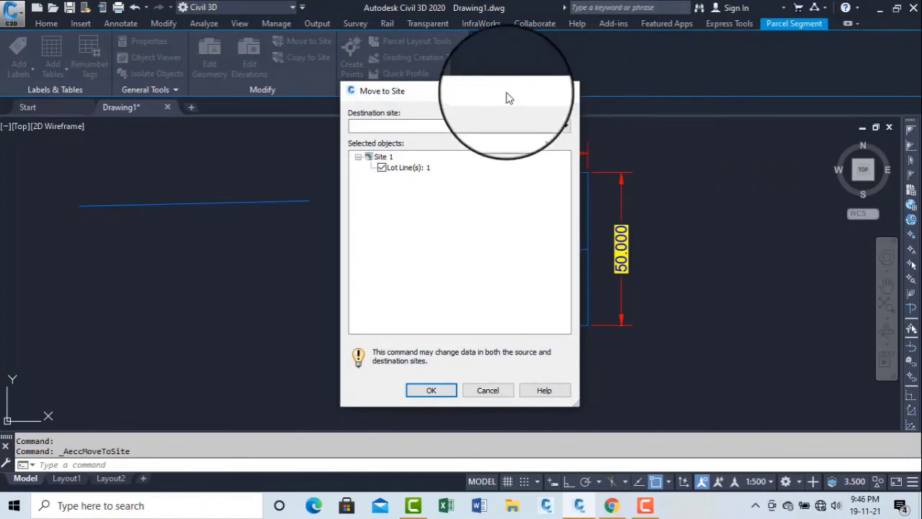
drag(479, 91, 279, 107)
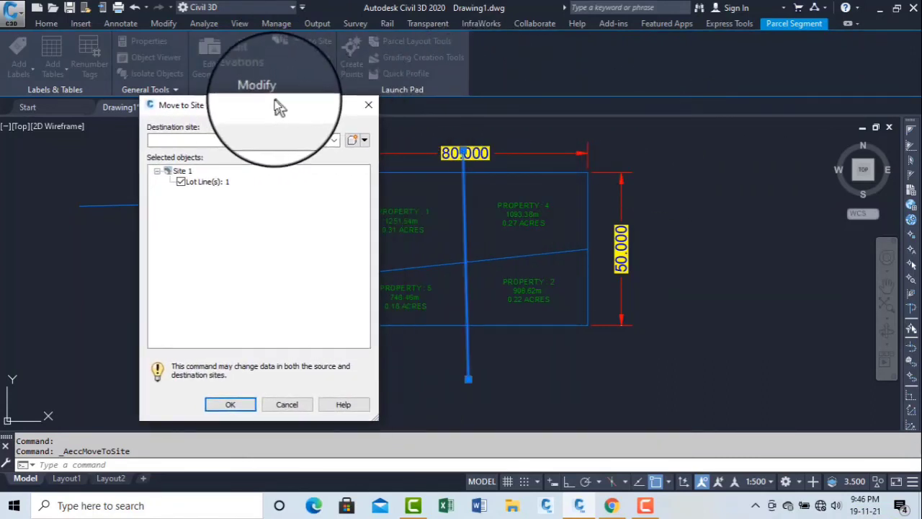
click(360, 137)
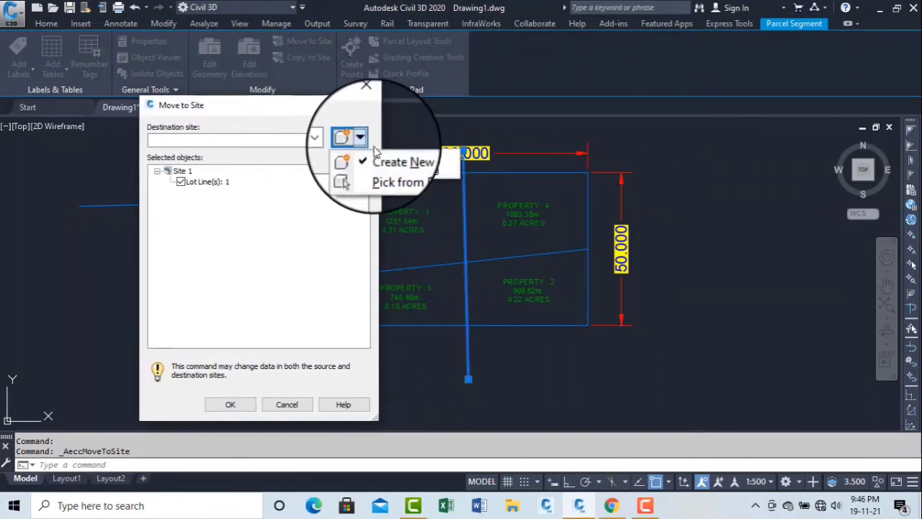
click(391, 156)
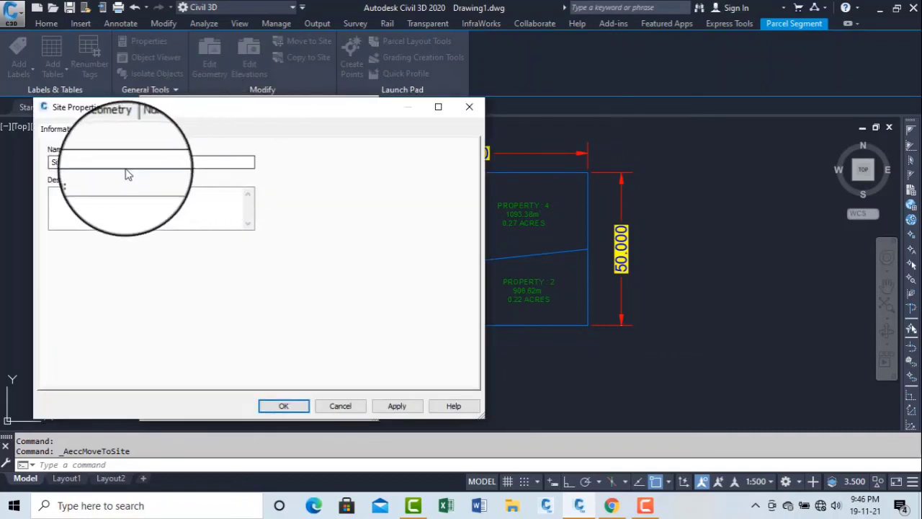
click(80, 165)
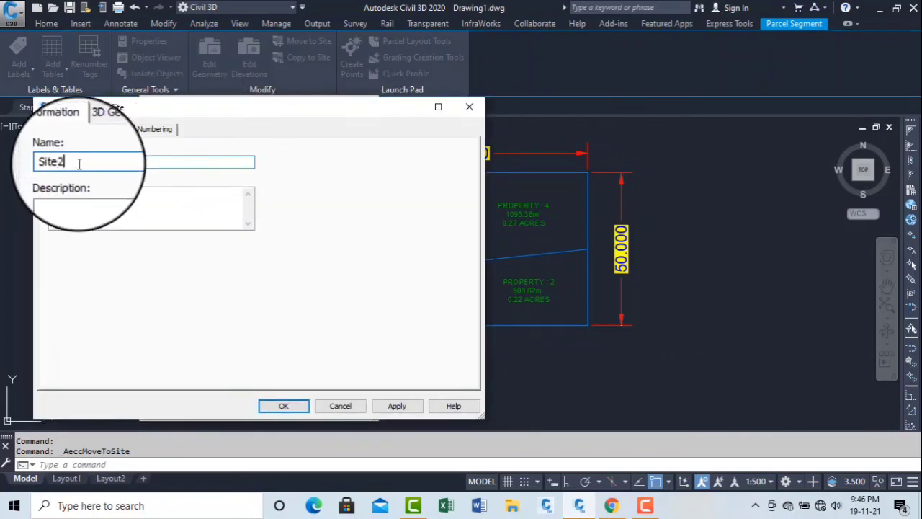